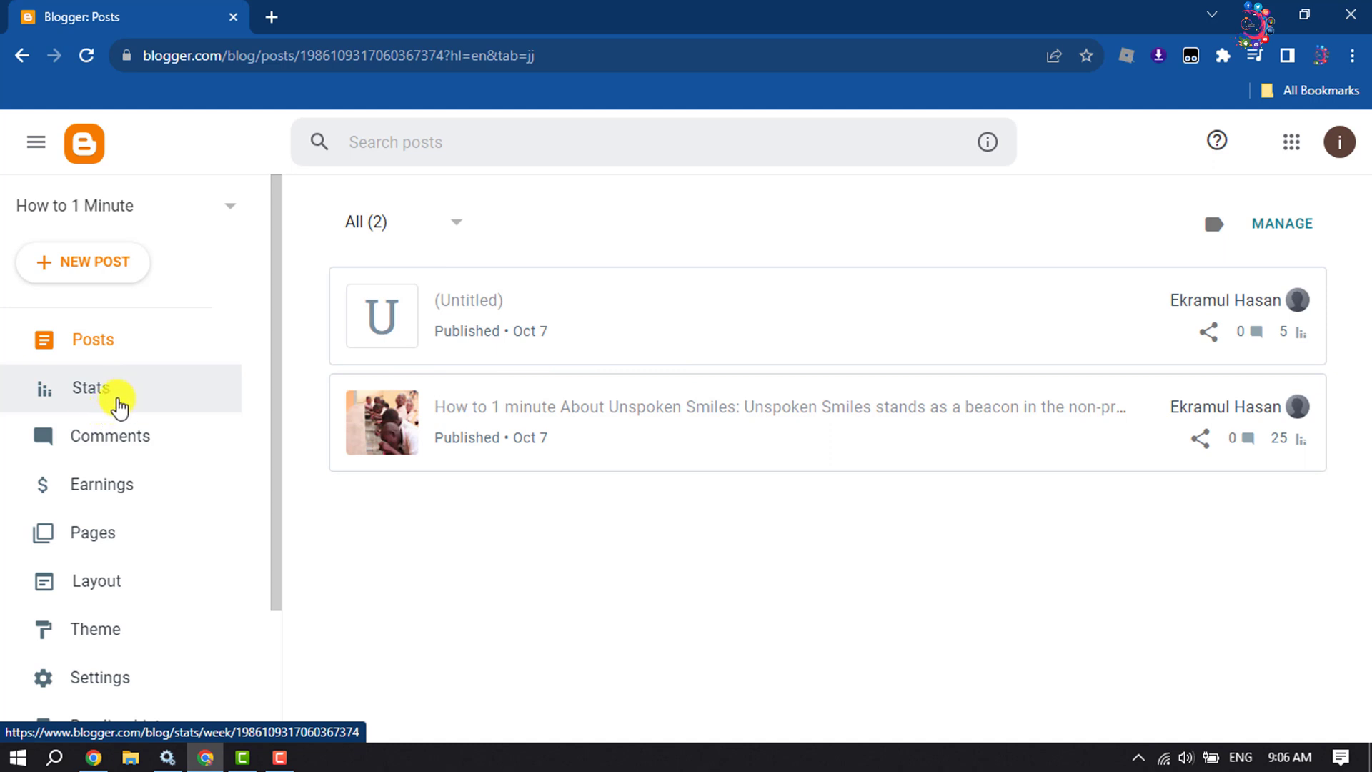
- Open the Stats overview and highlight the blog's 34 views and 0 comments
click(105, 399)
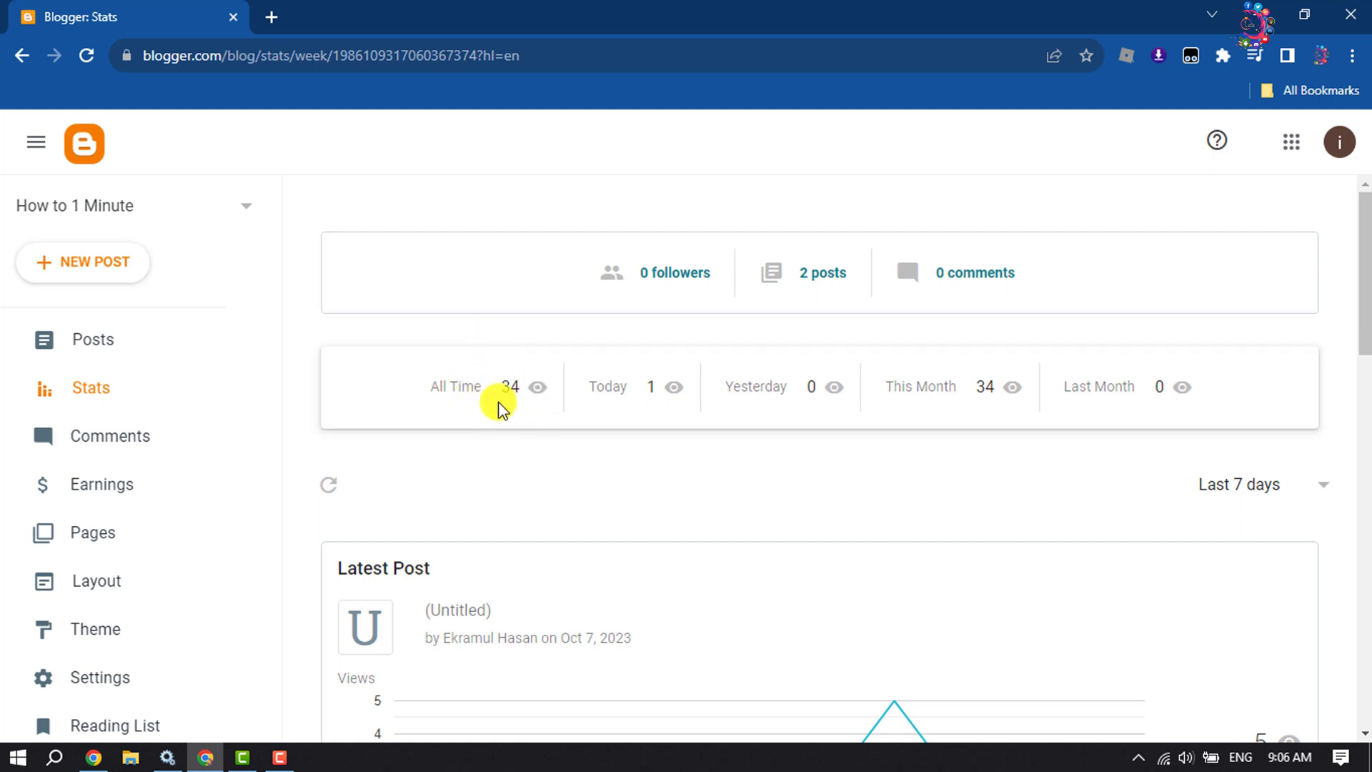
scroll(1132, 405, down, 3)
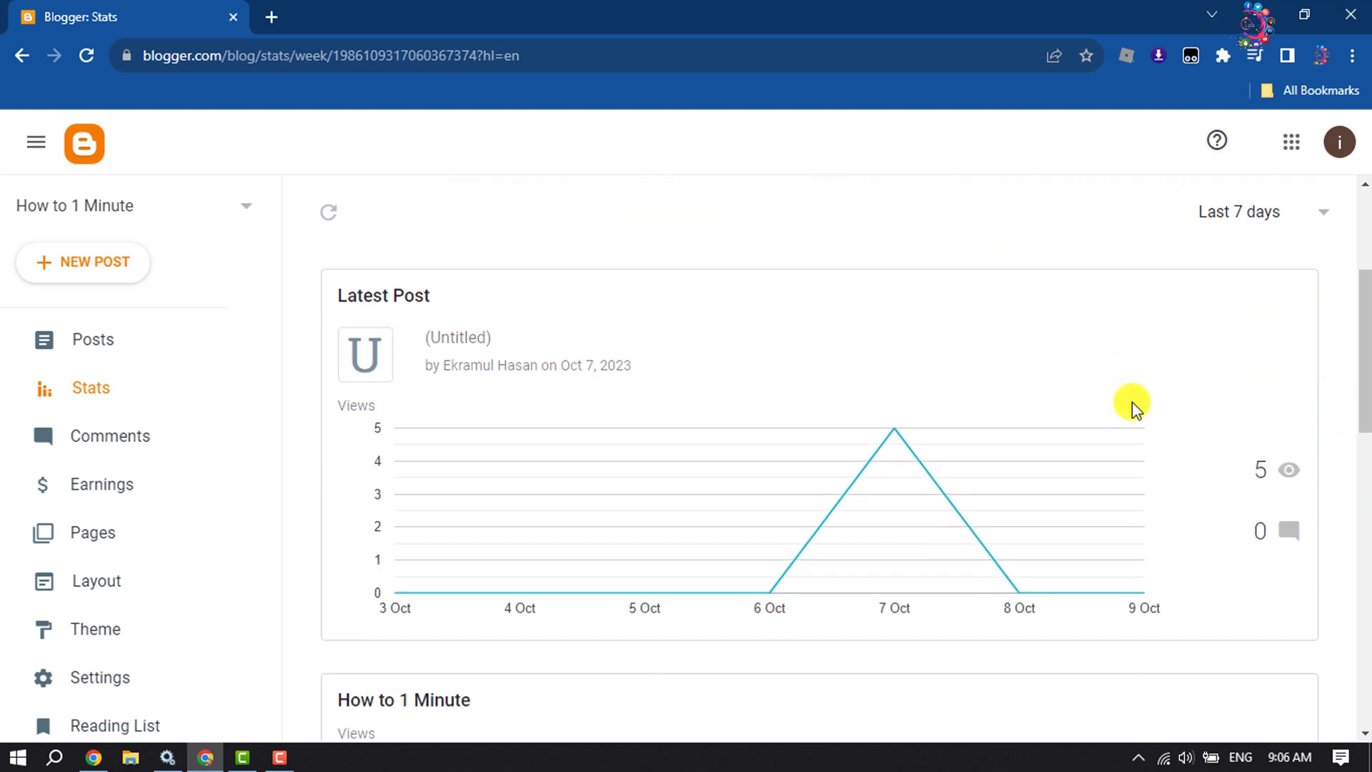
scroll(1130, 404, down, 1)
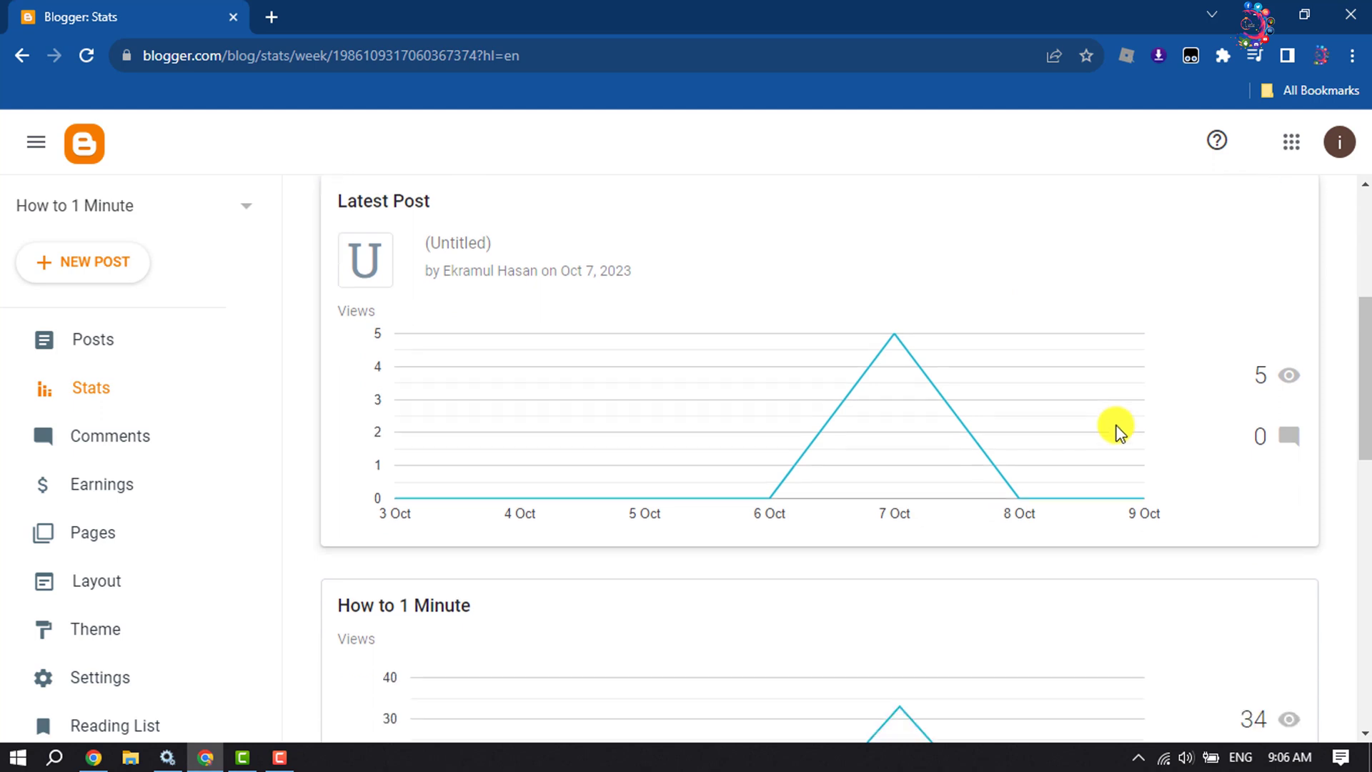
scroll(848, 383, down, 3)
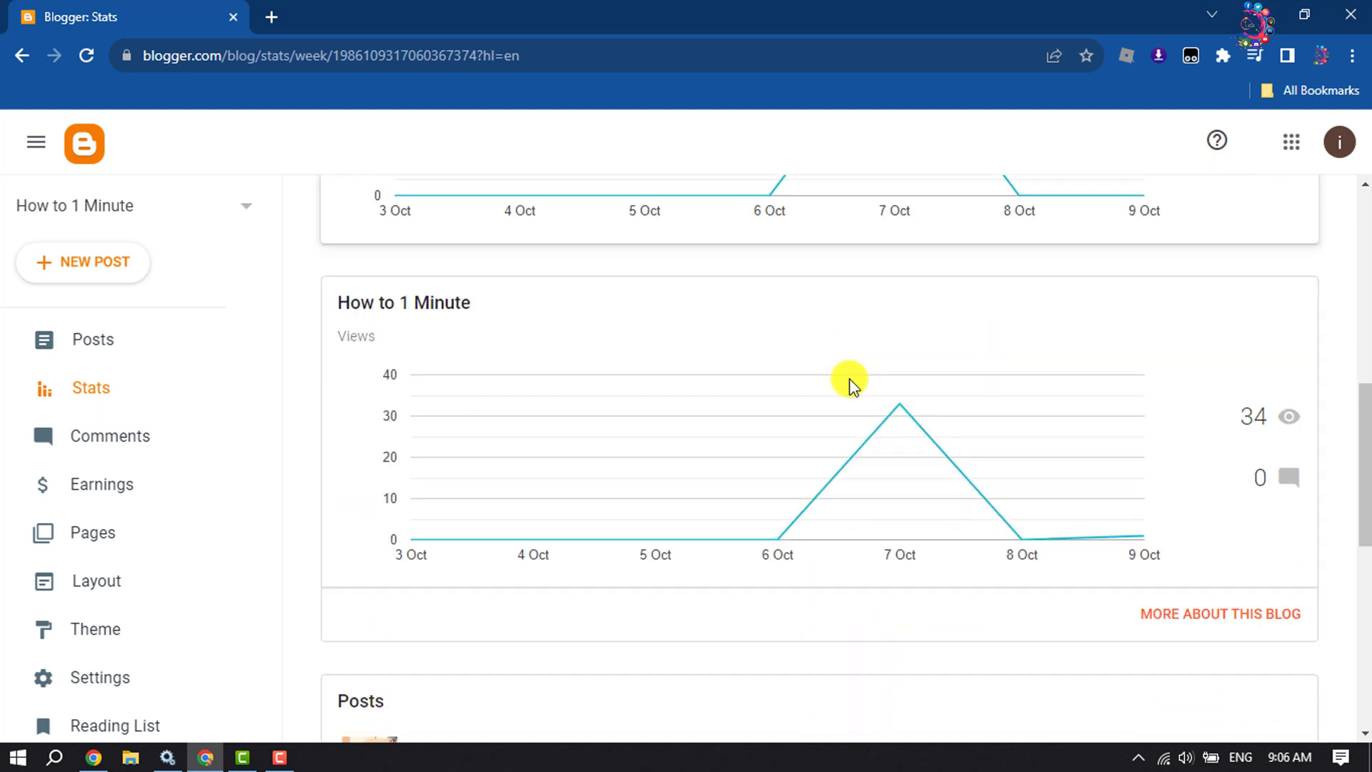
scroll(729, 360, up, 4)
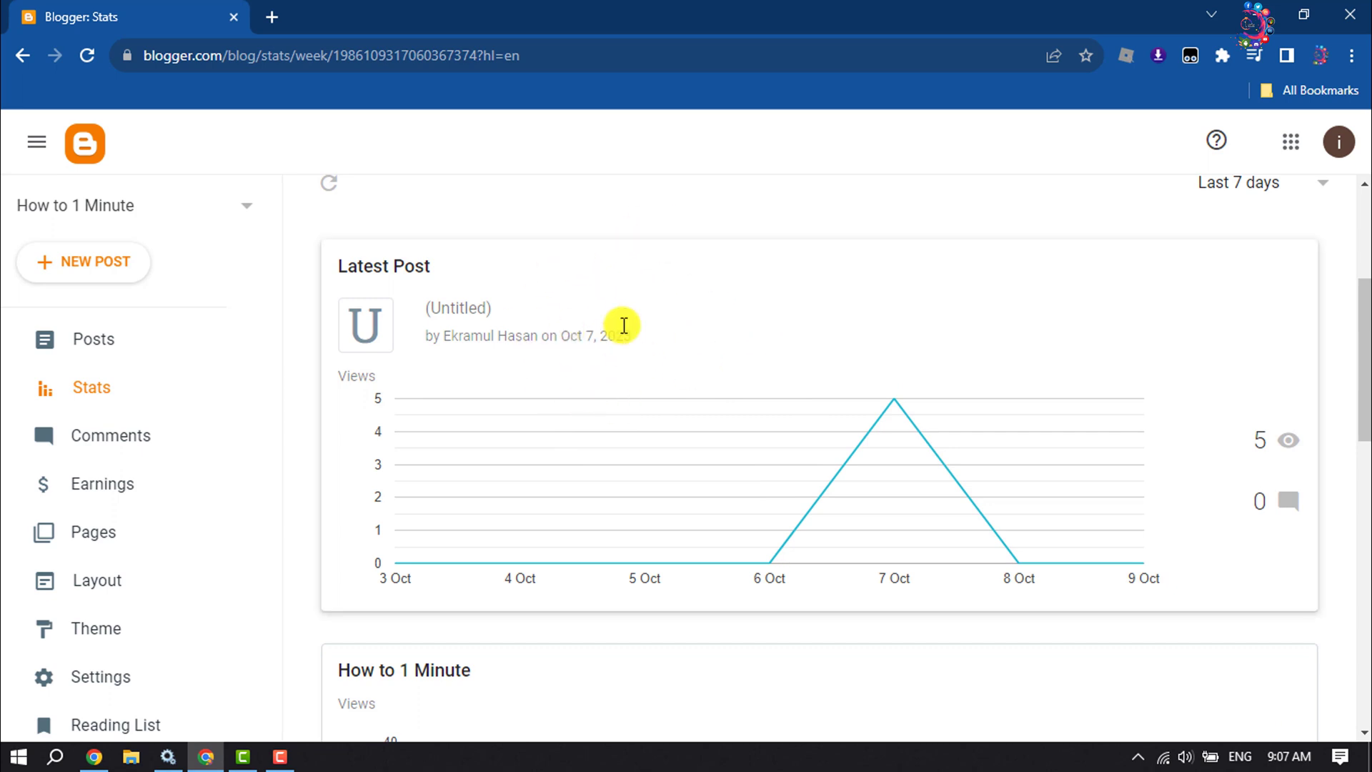
scroll(697, 313, down, 2)
scroll(695, 315, down, 2)
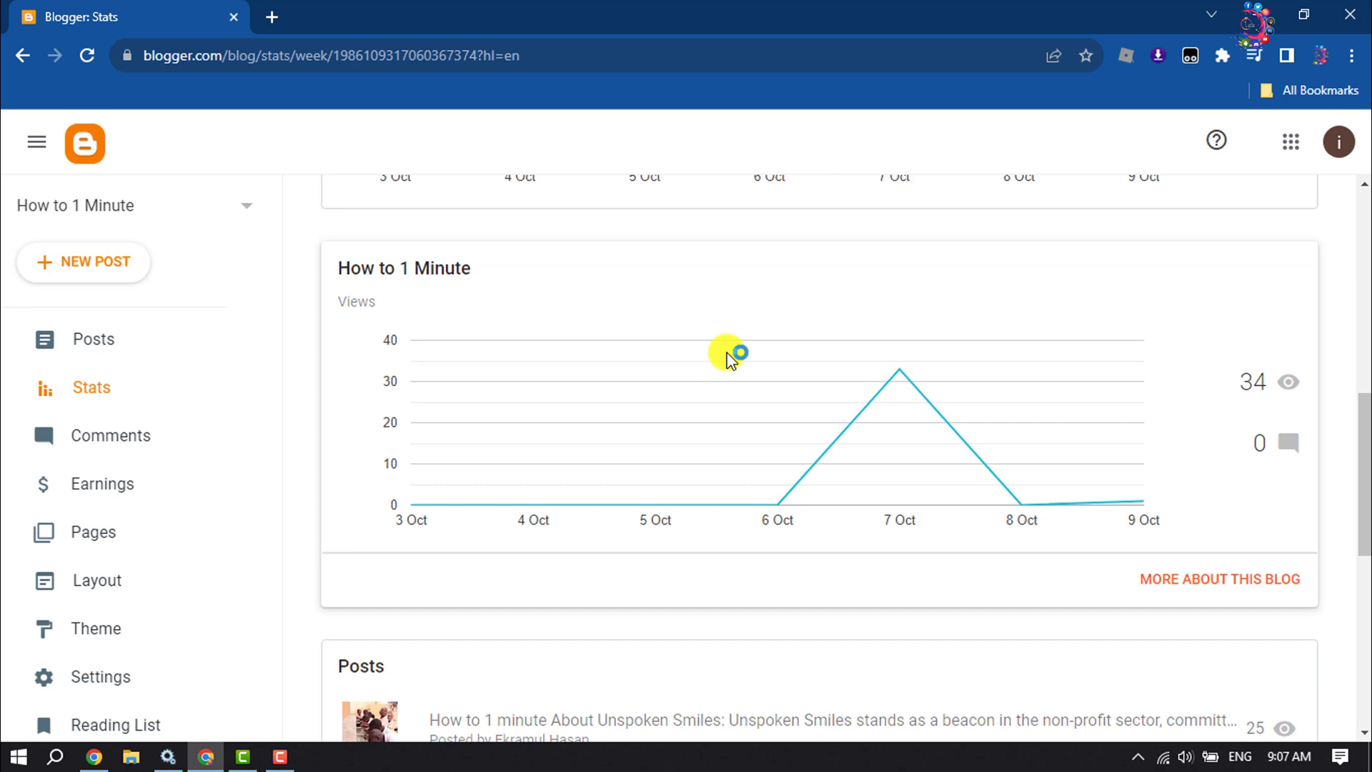
drag(1266, 380, 1235, 385)
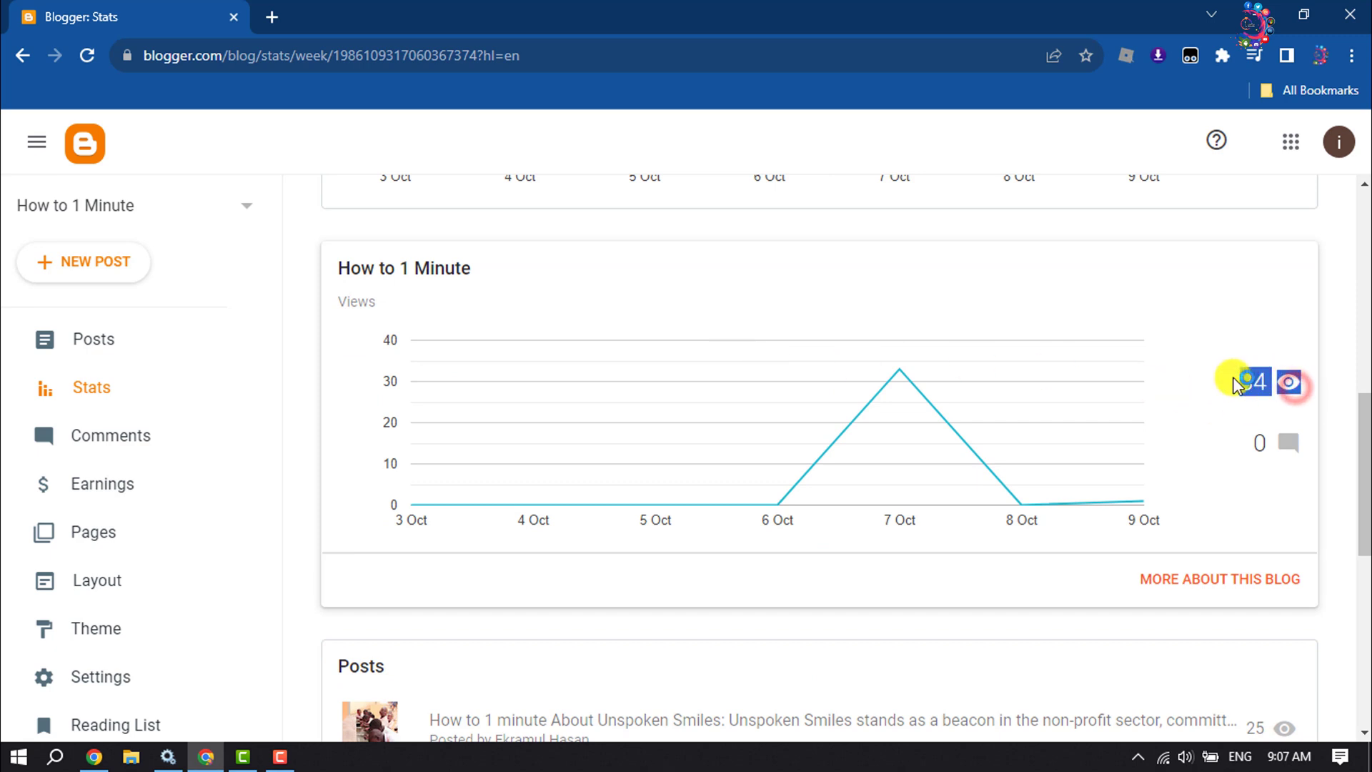
click(1257, 394)
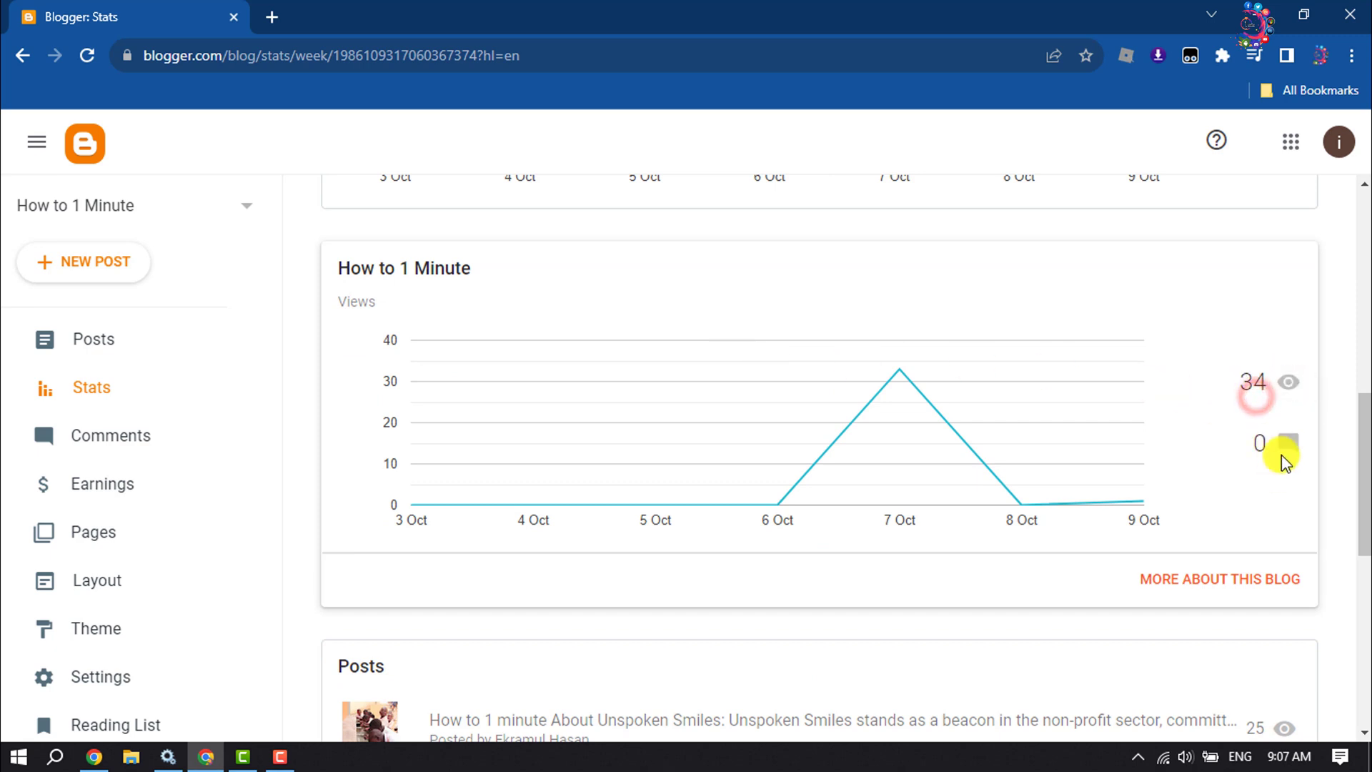
drag(1248, 442, 1247, 443)
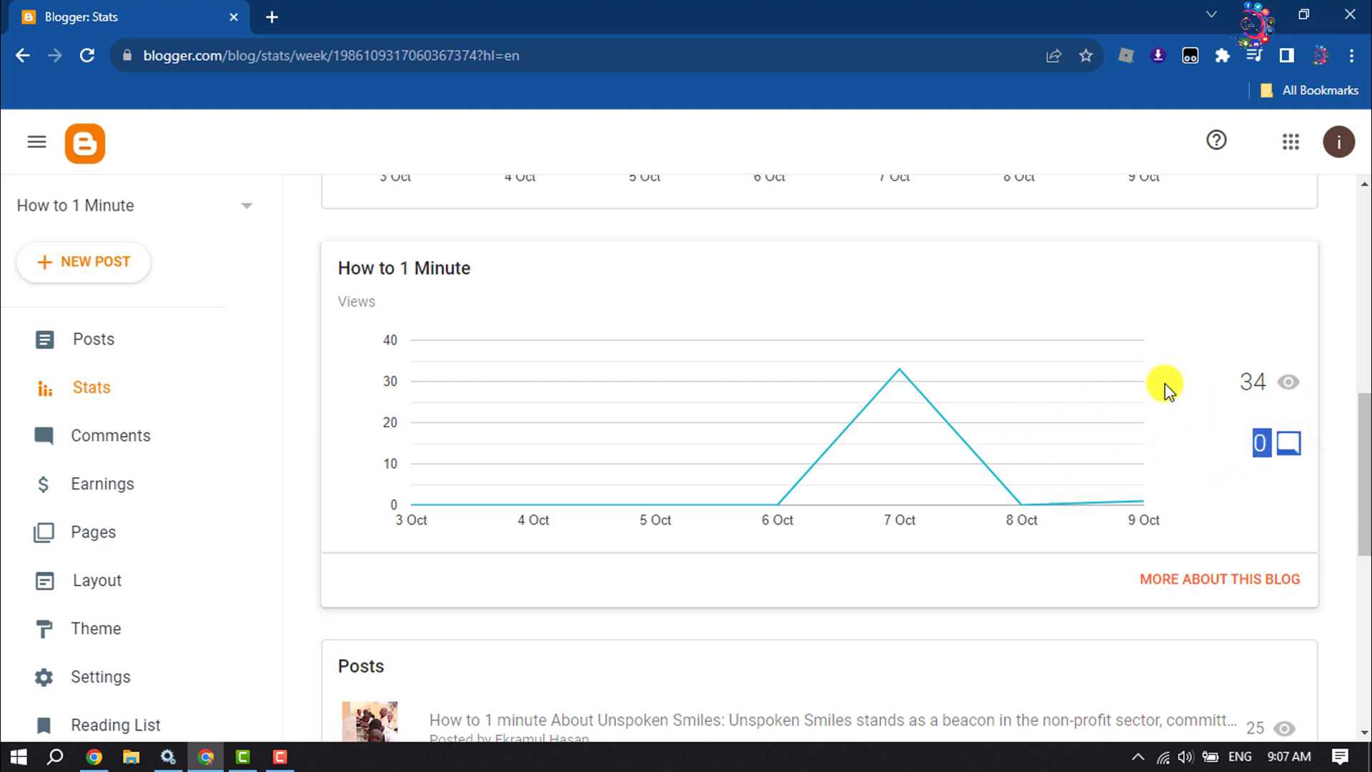
scroll(1167, 389, down, 1)
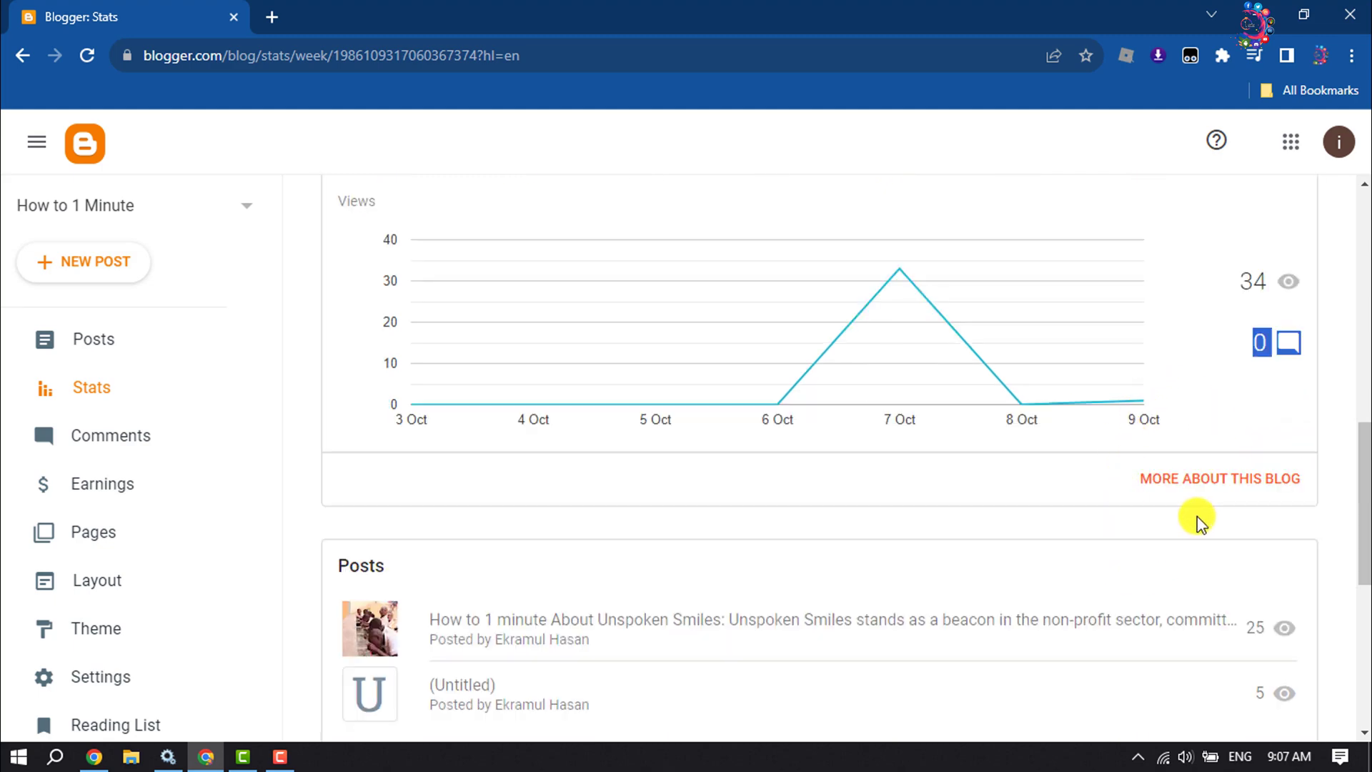
- Open the whole blog's detailed stats and highlight the Audience browser breakdown heading
click(1200, 484)
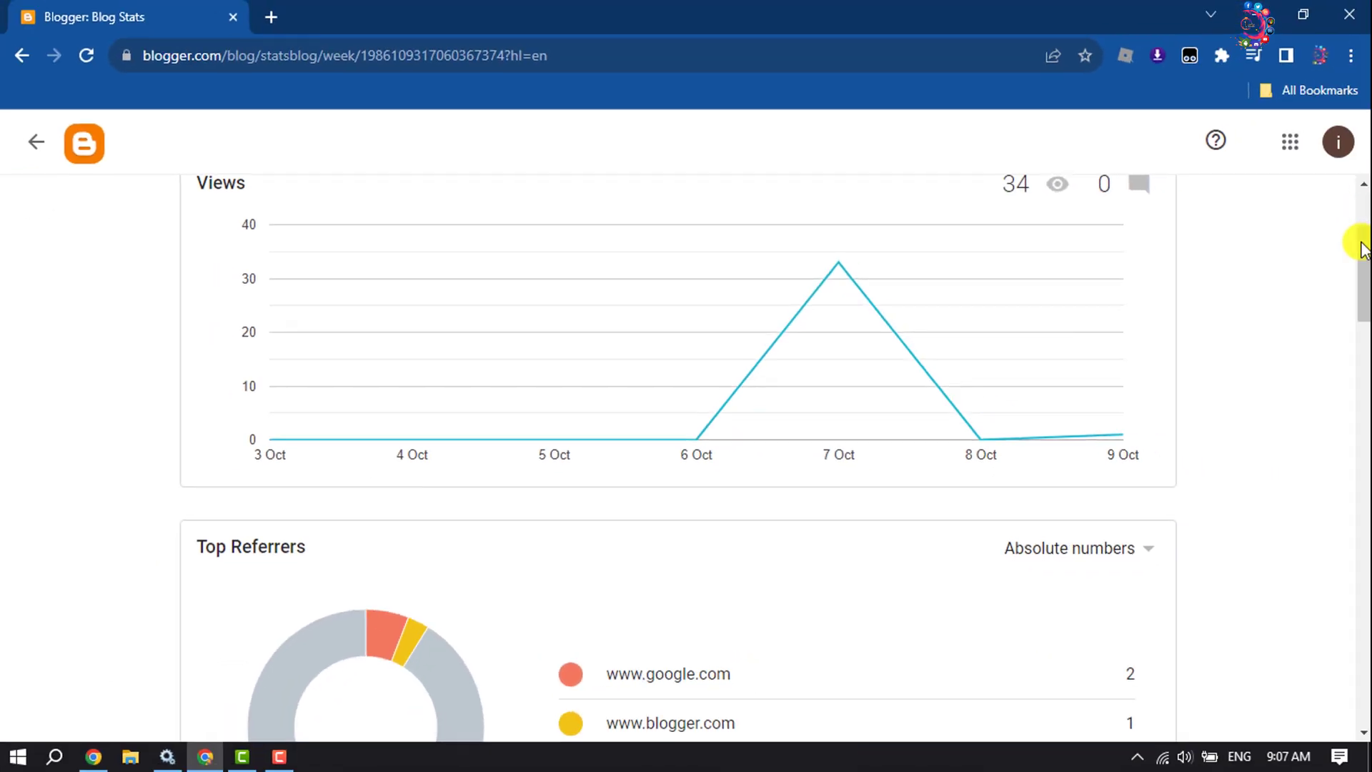
drag(1362, 245, 1361, 318)
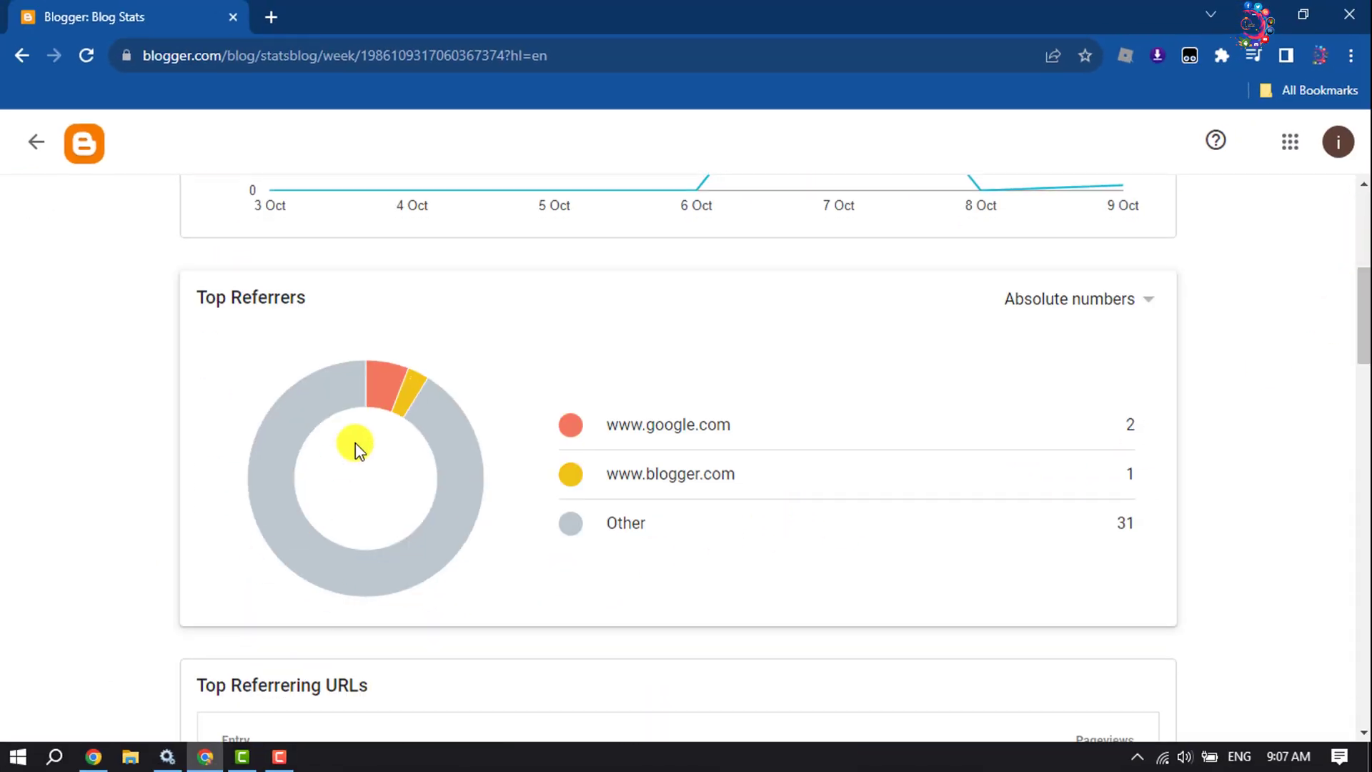
scroll(563, 505, down, 3)
scroll(563, 504, down, 2)
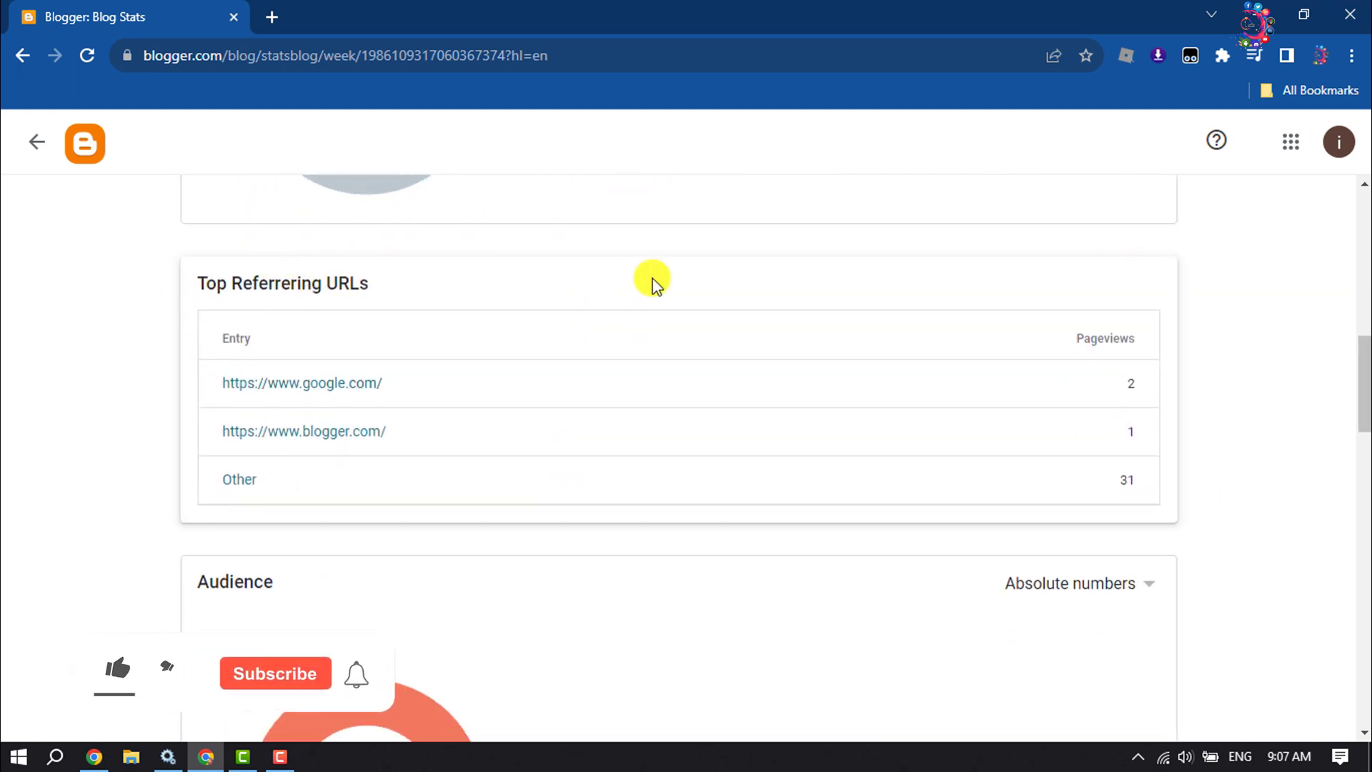
scroll(638, 306, down, 3)
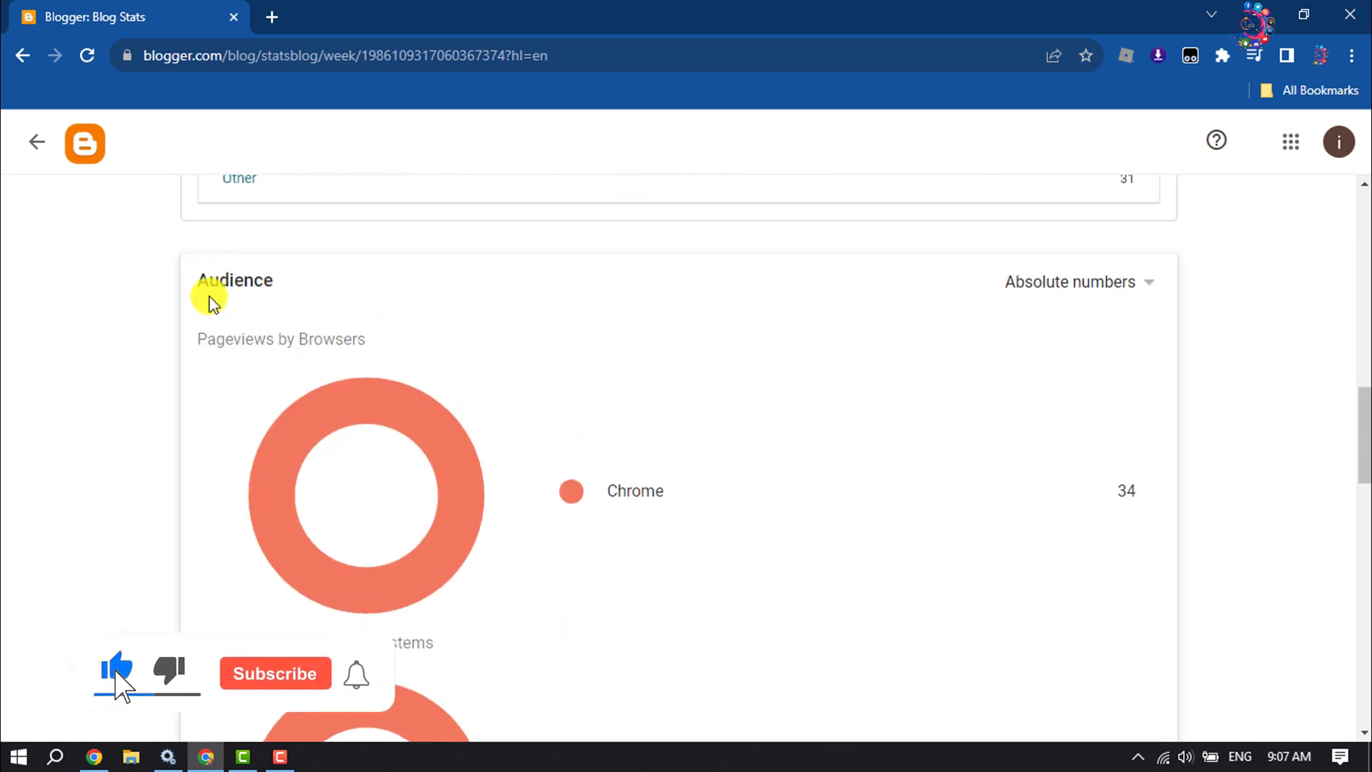
drag(197, 280, 399, 384)
scroll(399, 378, down, 3)
scroll(408, 379, down, 3)
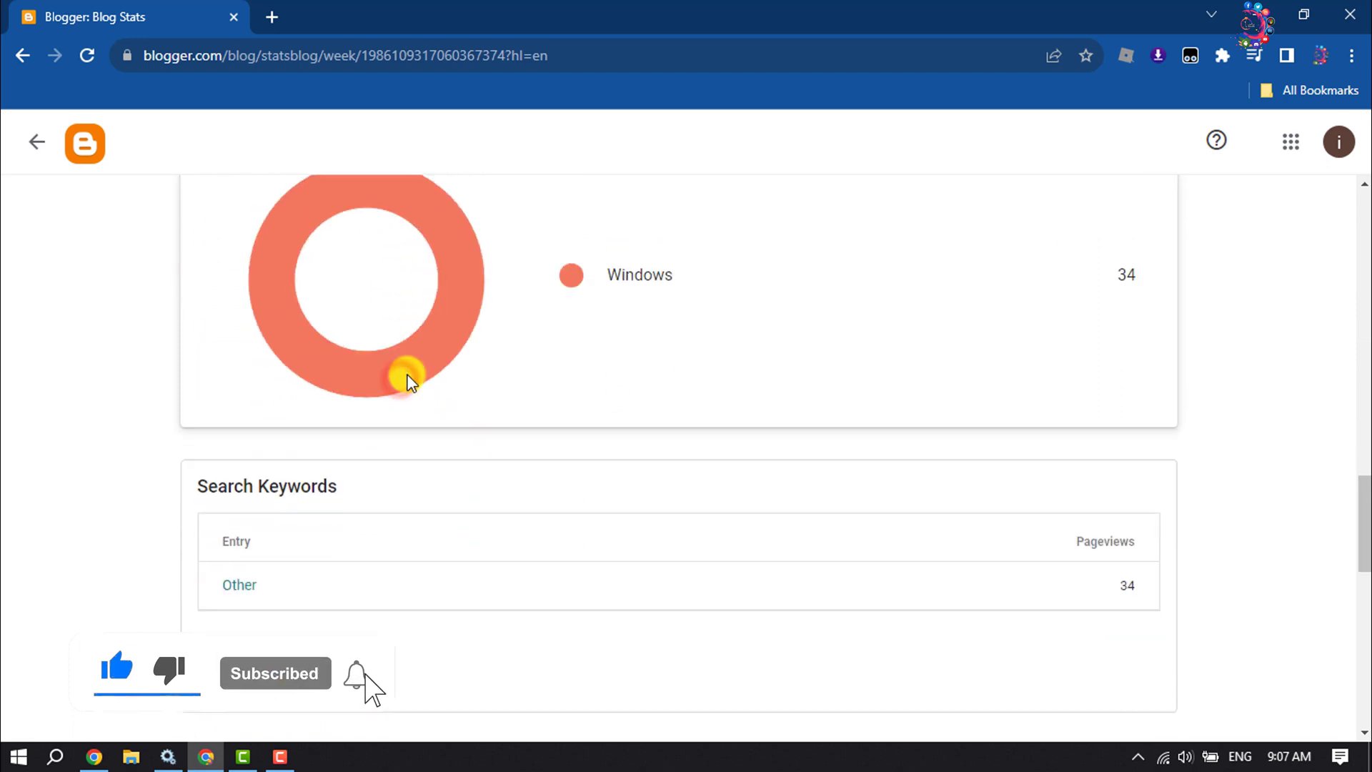
scroll(408, 380, down, 1)
scroll(370, 398, down, 2)
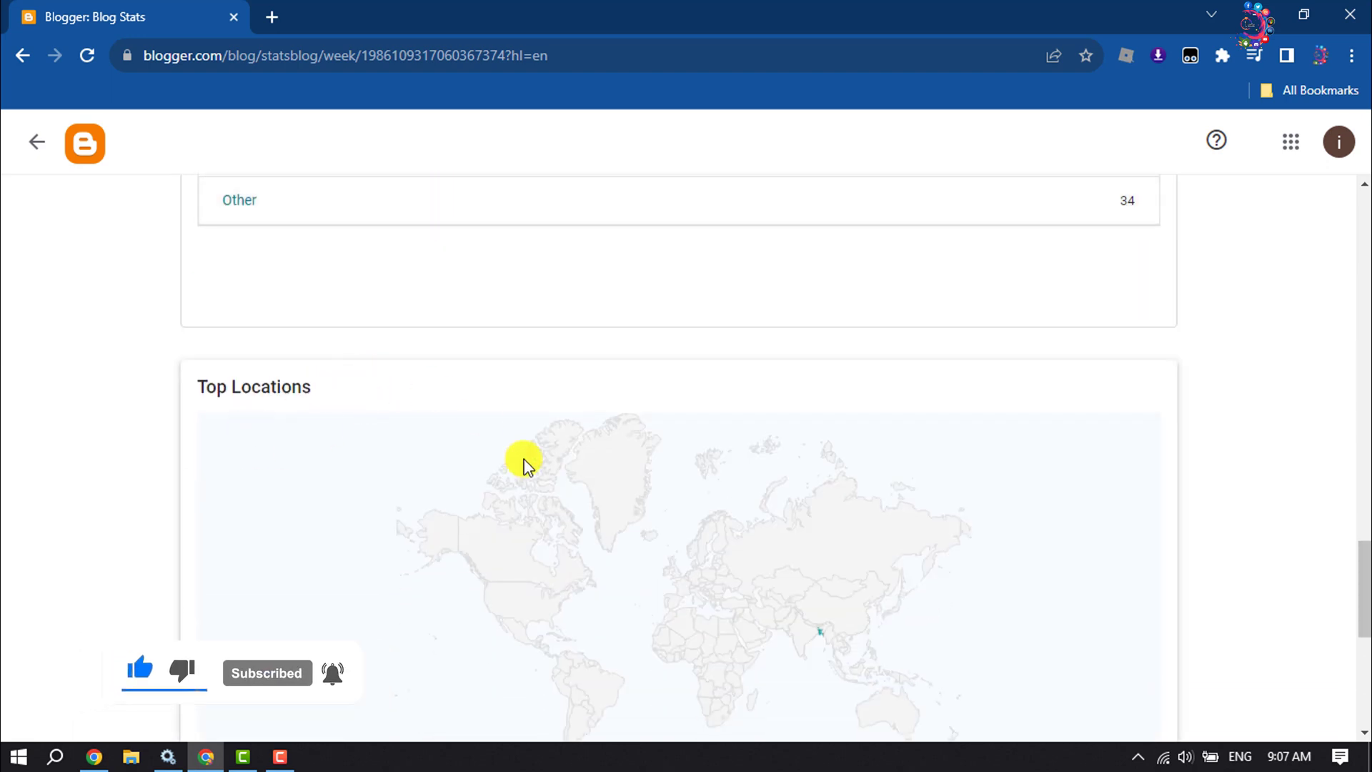
scroll(525, 464, down, 4)
scroll(718, 588, down, 1)
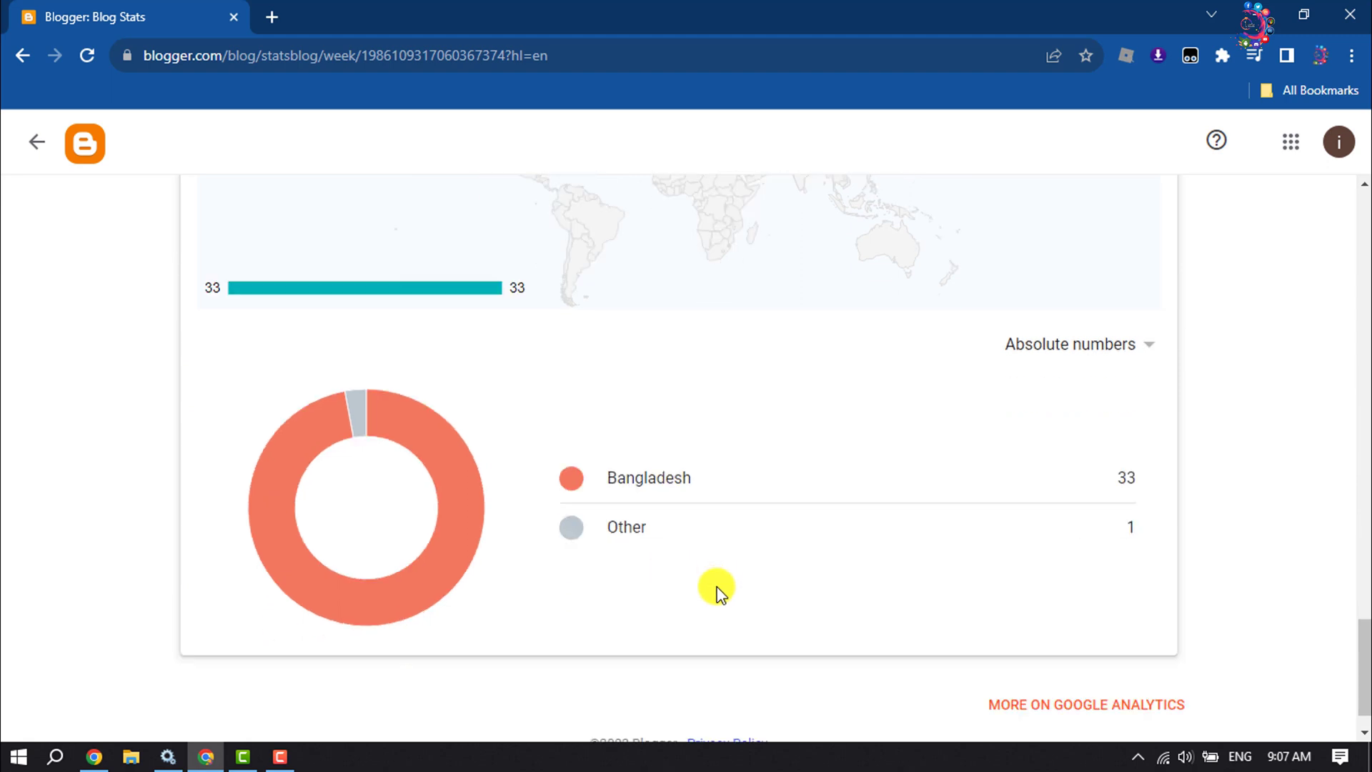
scroll(718, 588, down, 1)
scroll(716, 588, up, 10)
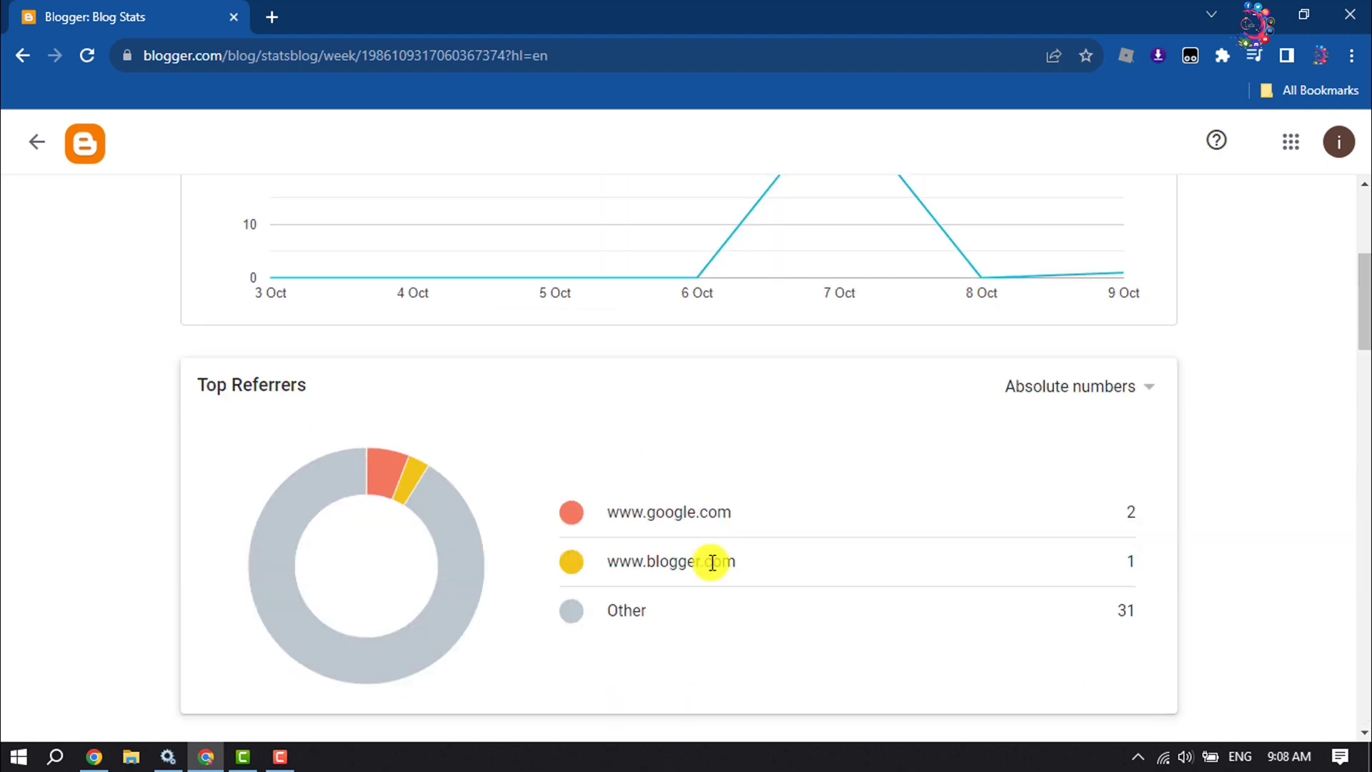
scroll(713, 562, up, 3)
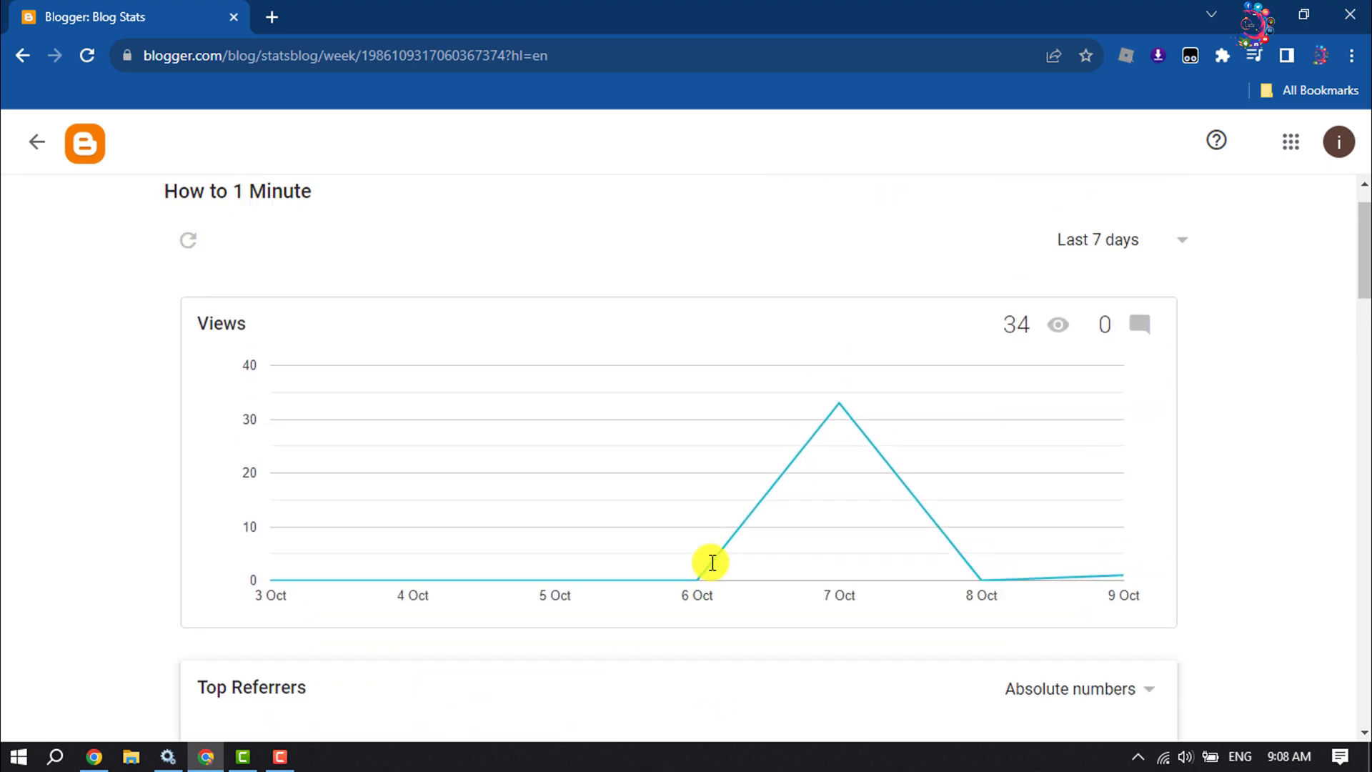